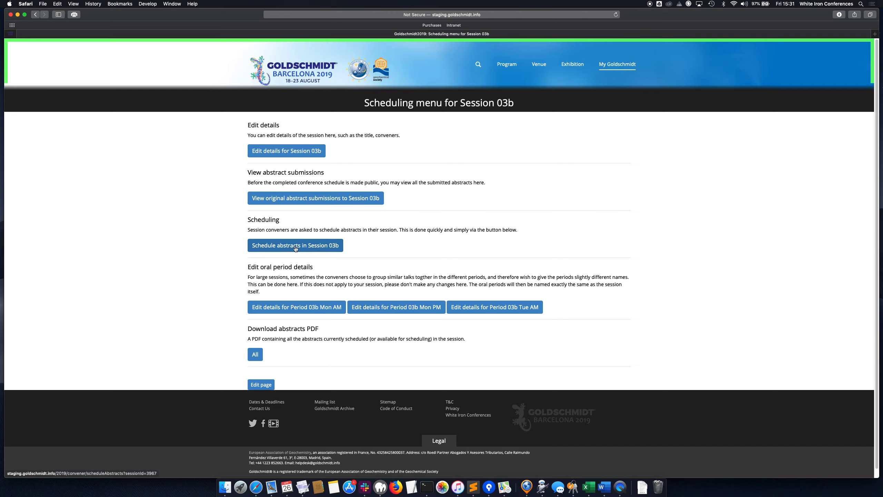
Open abstract scheduling for Session 03b and look through the no-preference, poster and oral submissions
left_click(297, 246)
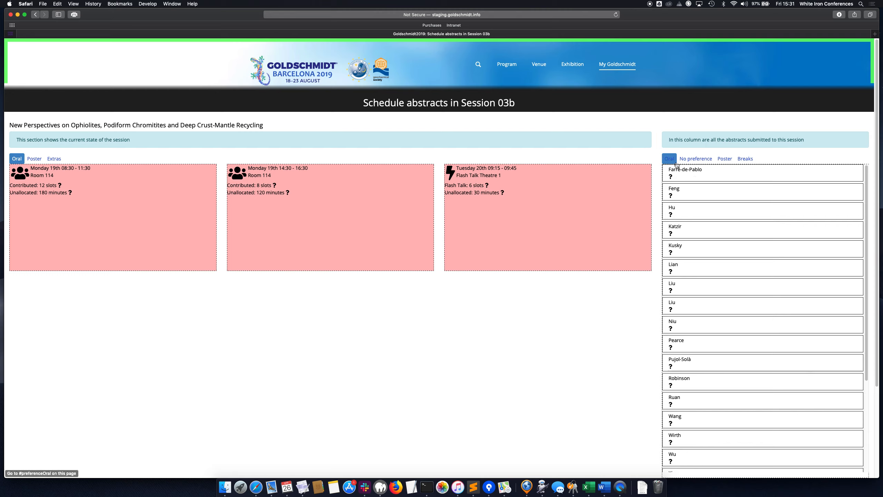
left_click(701, 159)
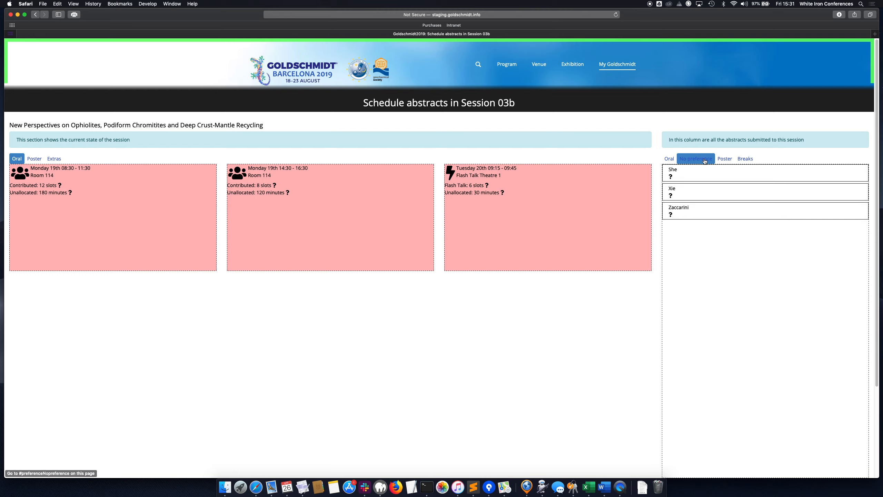
left_click(730, 159)
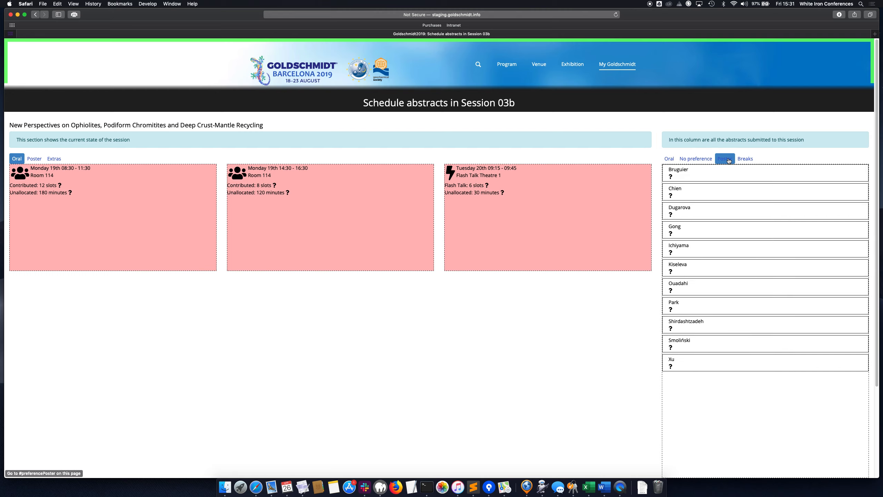
left_click(669, 159)
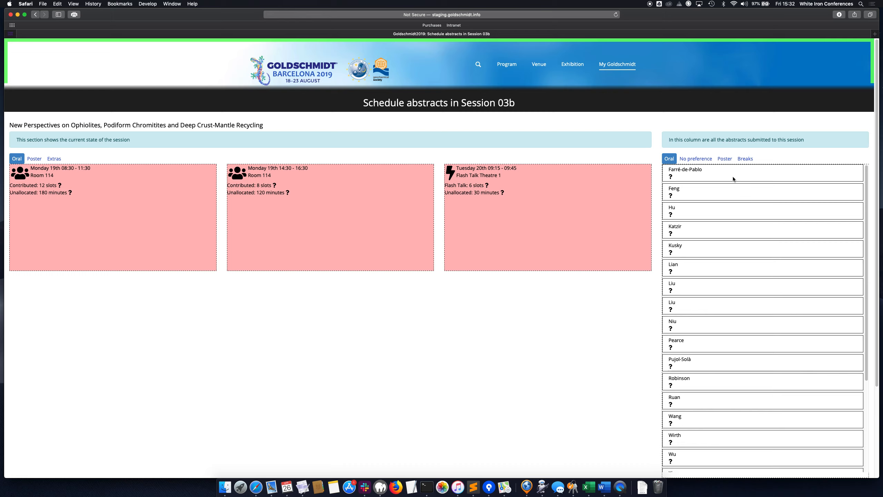
Schedule the first four submitted oral abstracts in the Monday 08:30–11:30 period, placing the fourth abstract in third position
left_click_drag(734, 173, 92, 218)
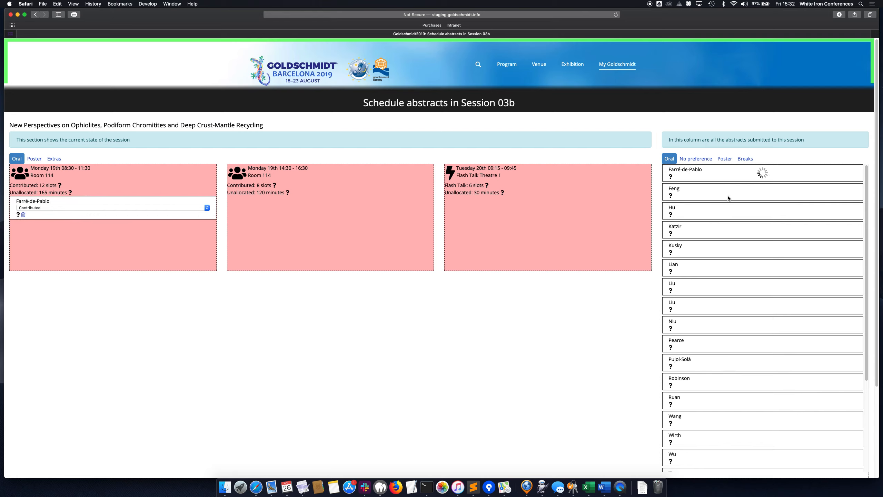
left_click_drag(718, 199, 97, 235)
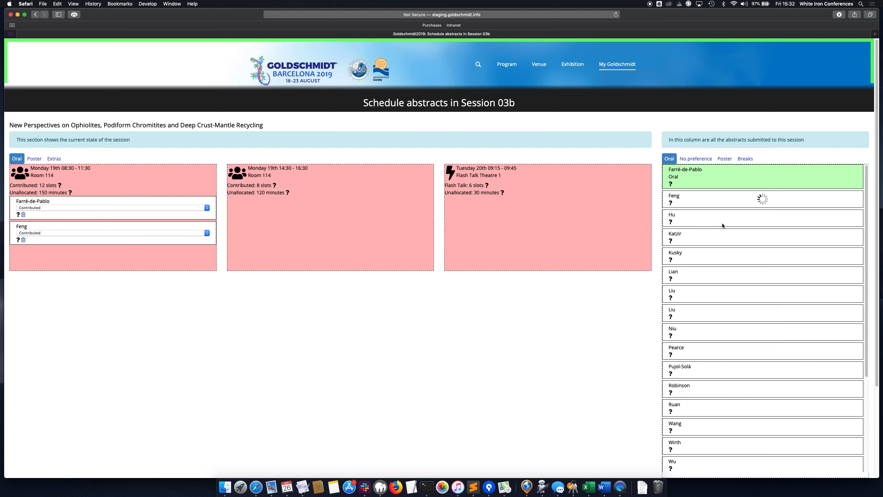
left_click_drag(722, 226, 84, 256)
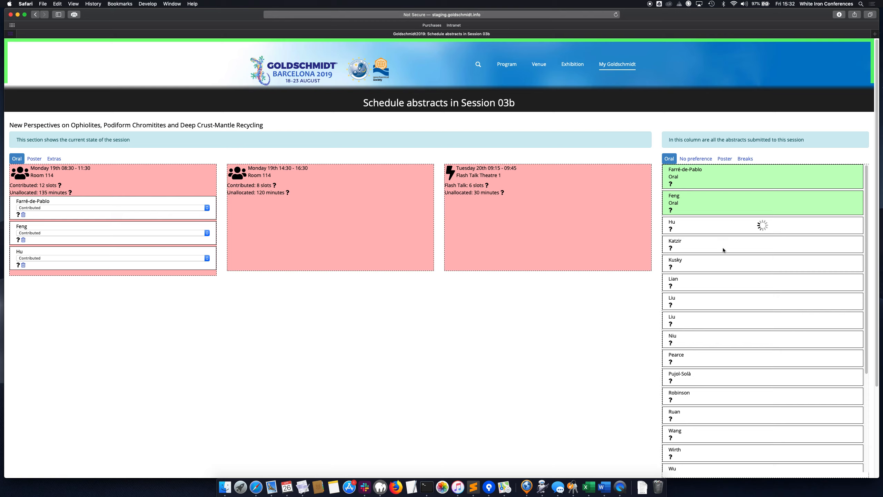
left_click_drag(729, 250, 71, 248)
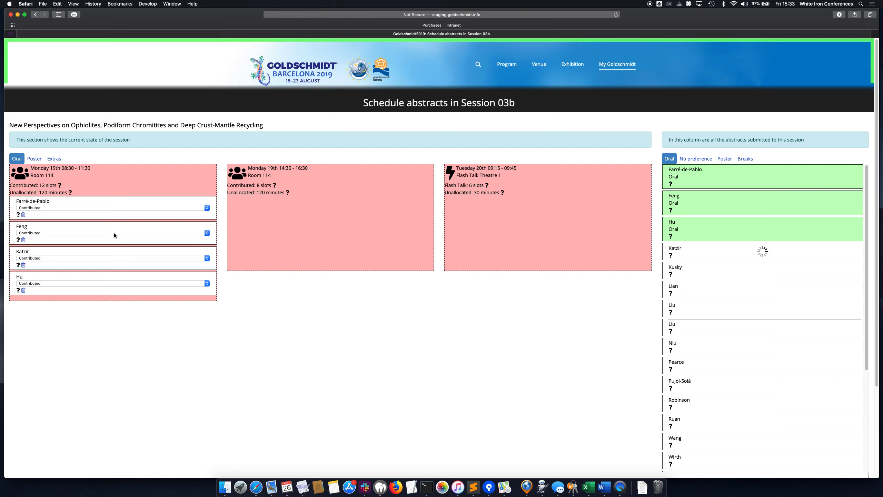
In the Monday 08:30–11:30 period, move the third talk up to second place and set the first talk's type to Keynote 30
left_click_drag(94, 252, 86, 232)
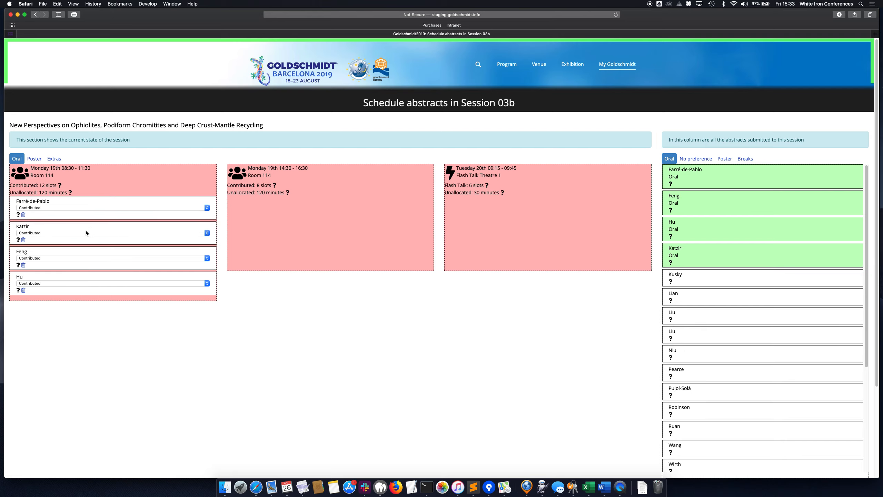
left_click(68, 207)
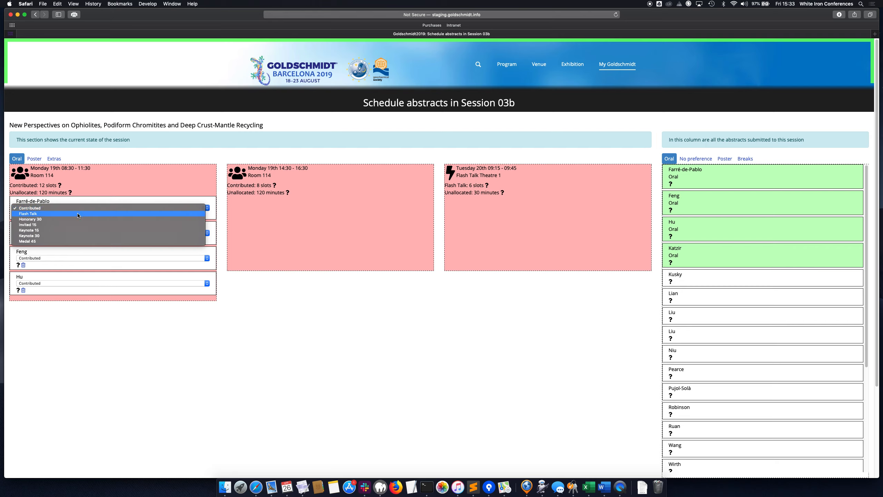
left_click(56, 236)
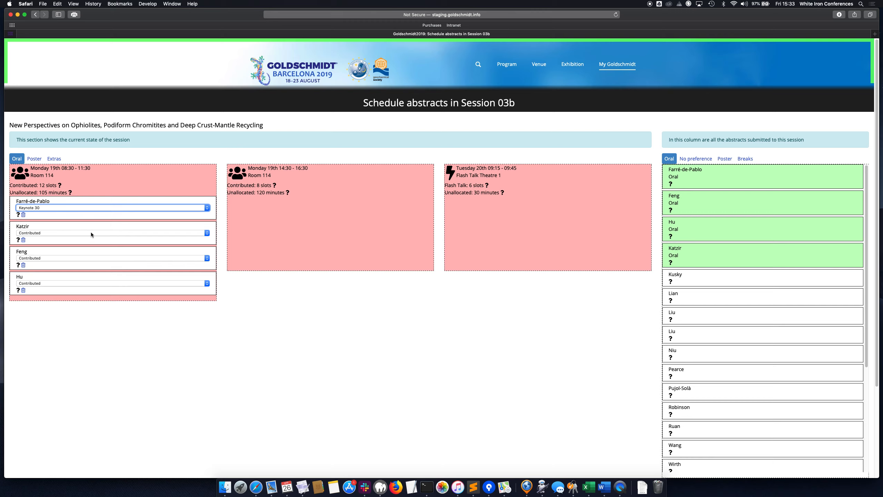
Schedule the fifth and eighth oral abstracts in the Monday 14:30–16:30 period, and the twelfth and fourteenth in the Tuesday flash talk period
left_click_drag(692, 283, 316, 226)
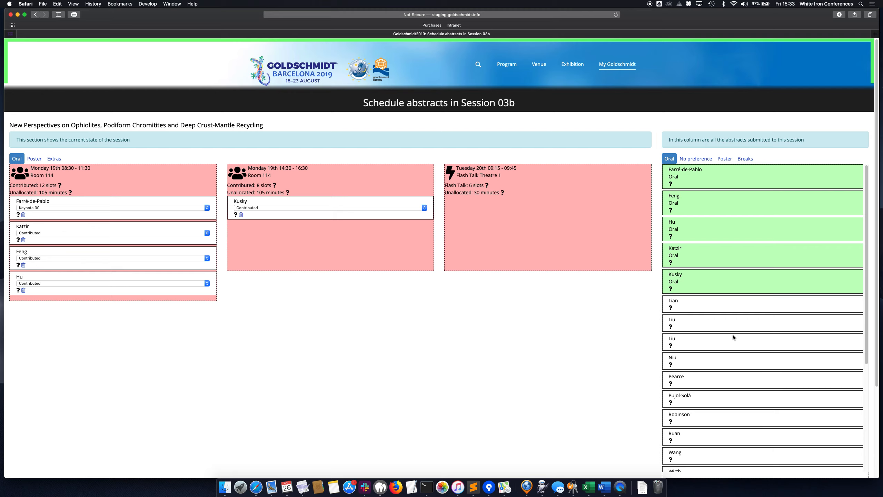
left_click_drag(729, 339, 351, 248)
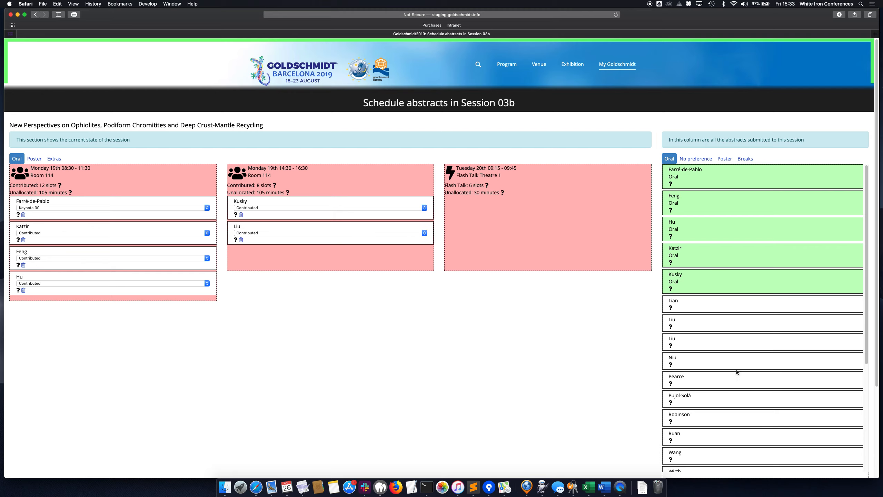
left_click_drag(728, 422, 553, 233)
left_click_drag(722, 464, 521, 242)
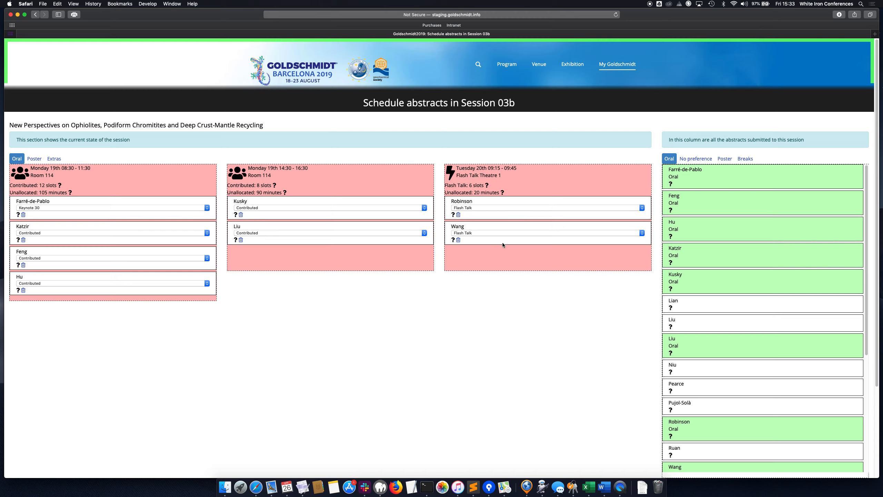
Move the third Monday 08:30–11:30 talk to the end of the 14:30–16:30 period and remove the second morning talk
left_click_drag(97, 250, 309, 255)
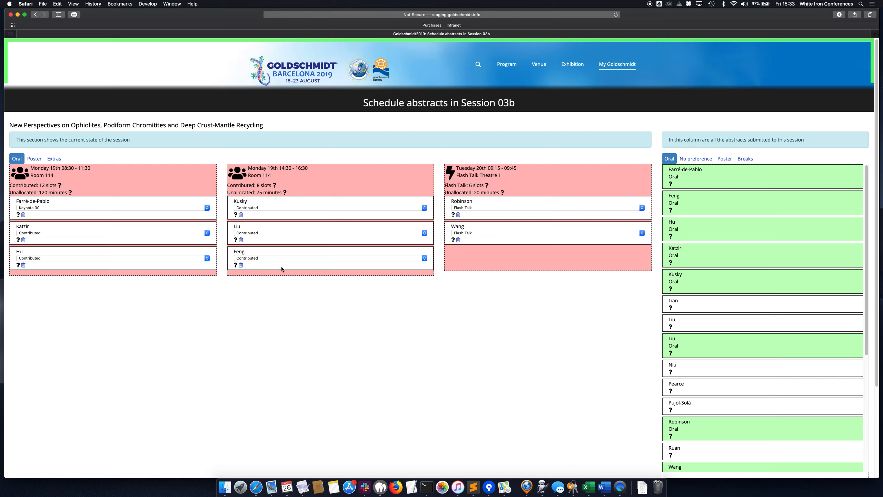
left_click(24, 240)
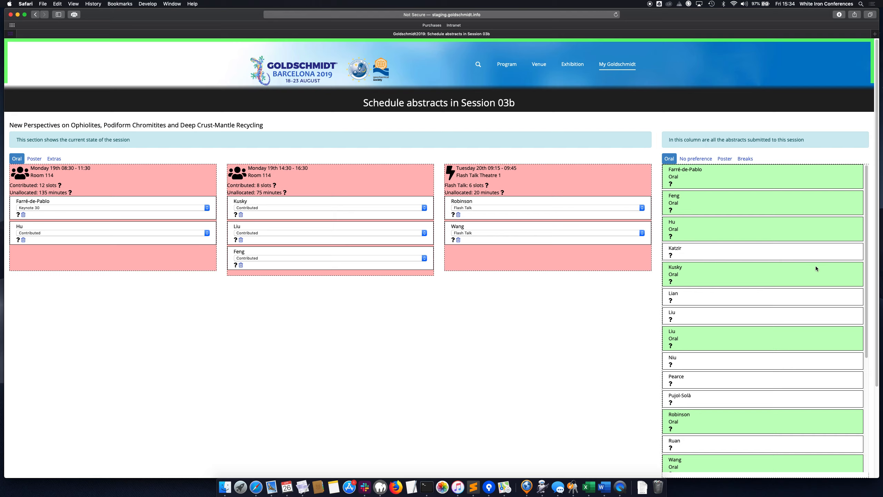
Add the sixth and eleventh oral abstracts to Monday 08:30–11:30, the seventh to the Tuesday flash talks and the tenth to Monday 14:30–16:30
left_click_drag(725, 298, 111, 259)
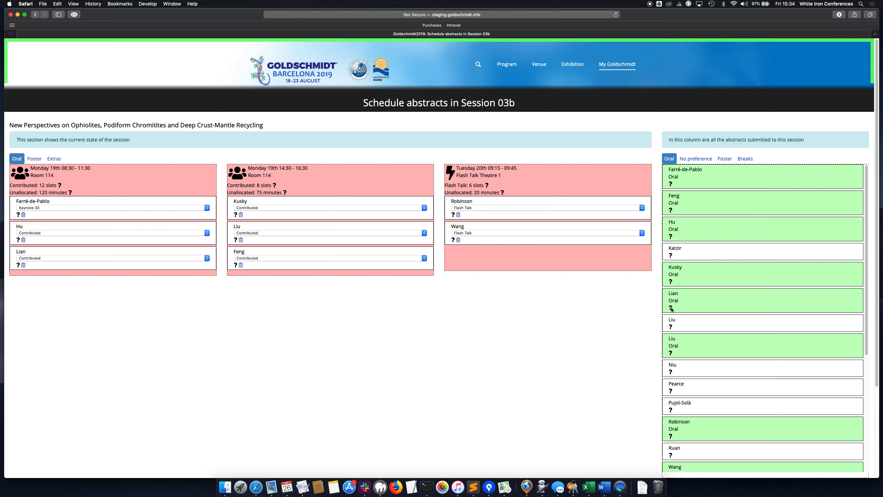
mouse_move(671, 309)
left_click_drag(716, 324, 483, 256)
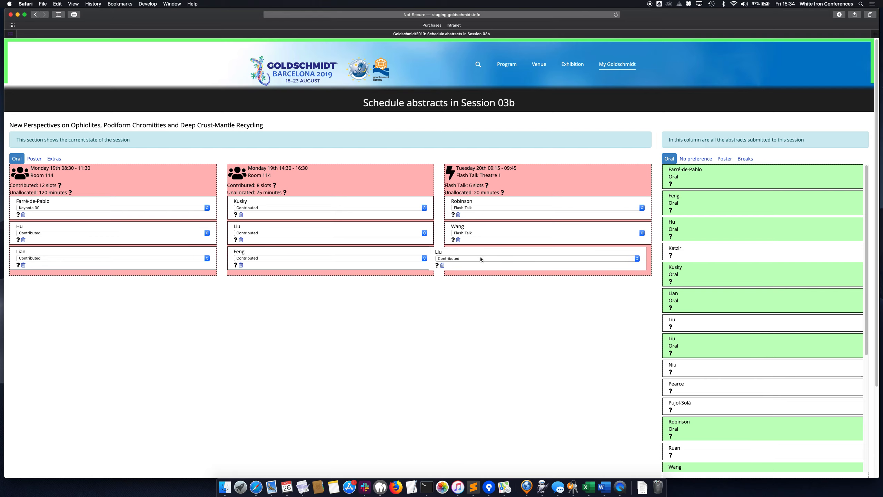
left_click_drag(708, 388, 311, 240)
left_click_drag(706, 413, 95, 228)
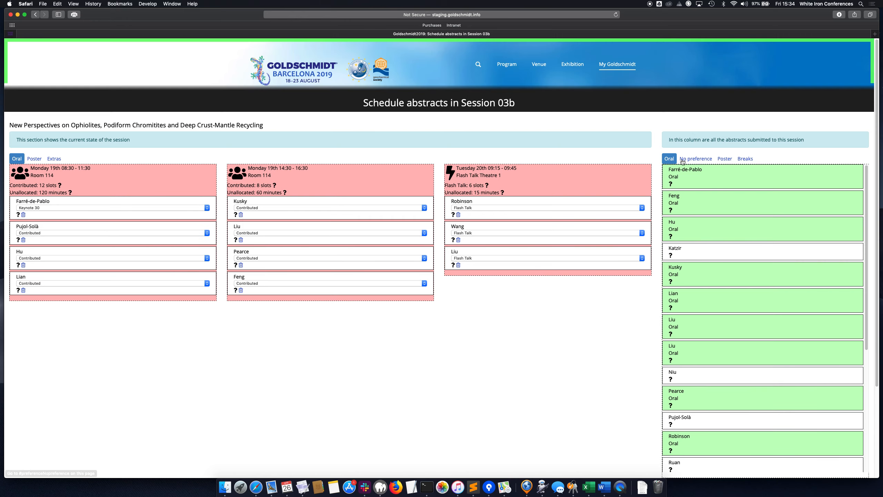
Schedule the first and third no-preference abstracts as flash talks, placed second and third in the Tuesday 09:15–09:45 period
left_click(697, 159)
left_click_drag(705, 173, 488, 230)
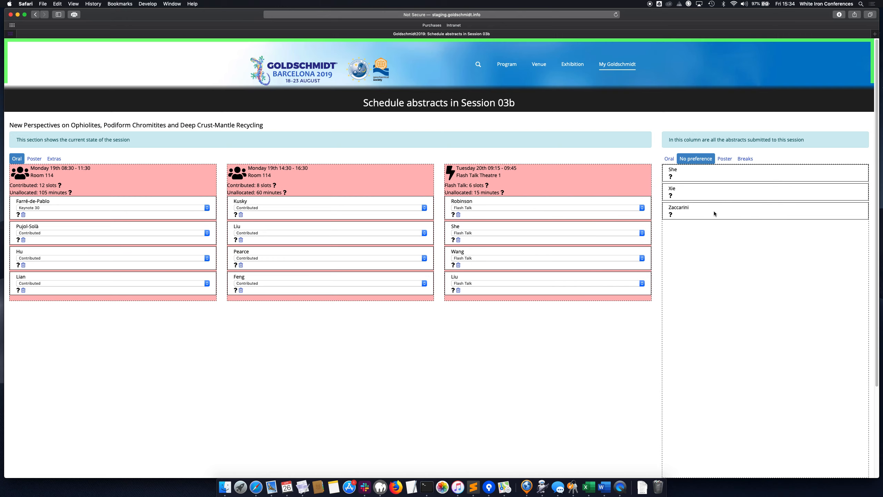
left_click_drag(720, 211, 521, 257)
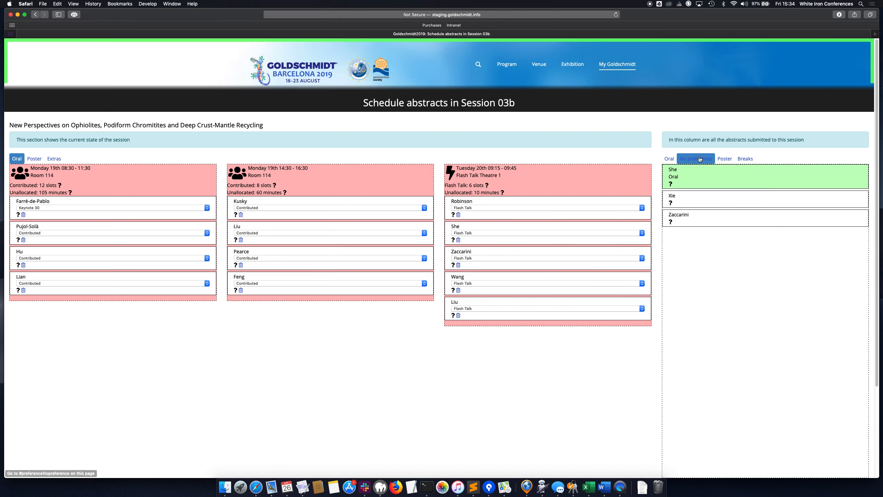
Add the fourth, ninth, thirteenth and fifteenth oral abstracts to the middle of the Monday 14:30–16:30 period
left_click_drag(710, 256, 282, 256)
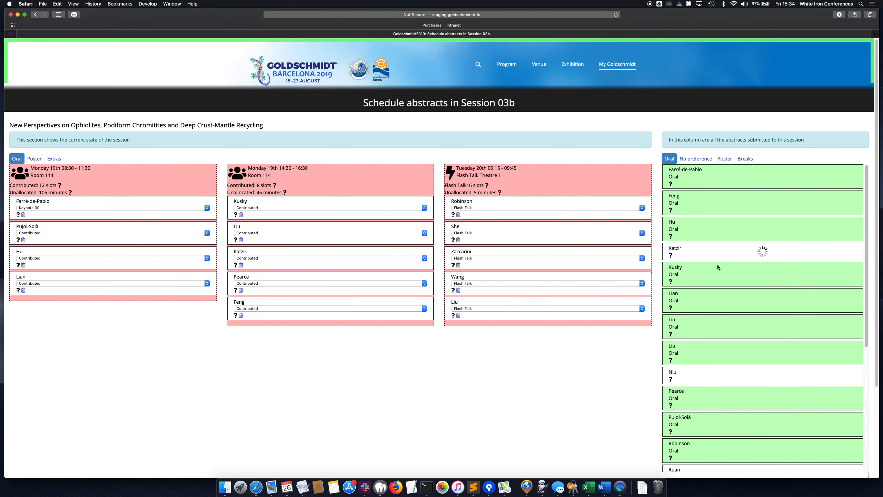
left_click_drag(689, 380, 298, 260)
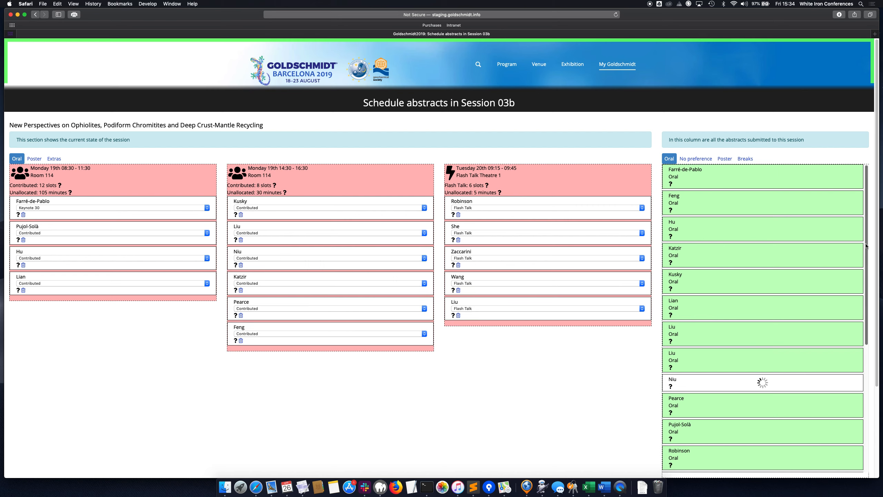
scroll(735, 292, "down", 10)
left_click_drag(735, 293, 297, 257)
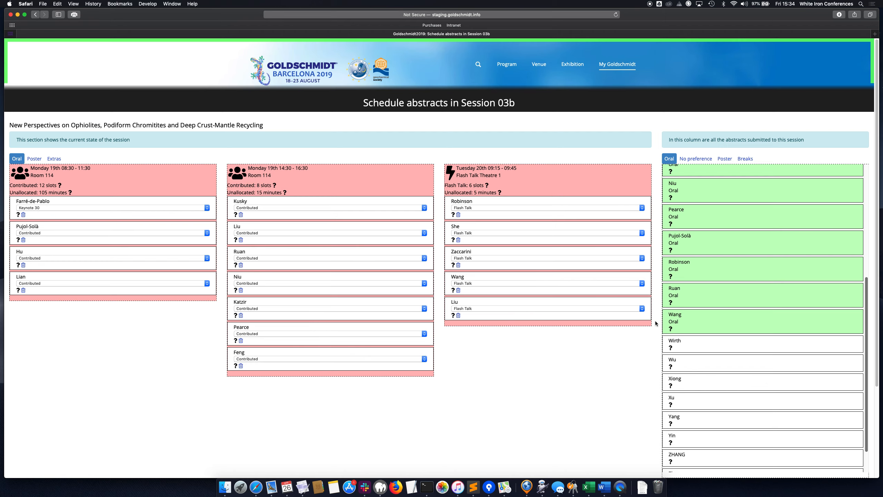
left_click_drag(734, 344, 316, 285)
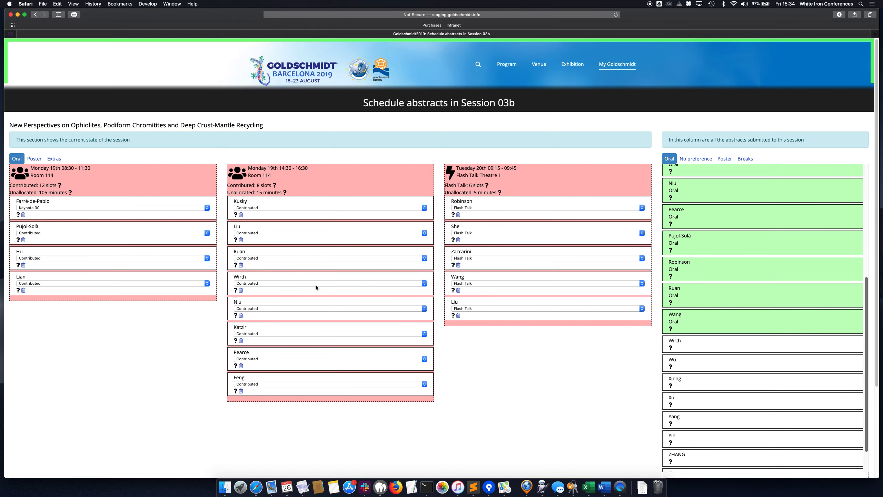
Schedule the sixteenth through twenty-second oral abstracts in the Monday 08:30–11:30 period, directly after the keynote
left_click_drag(723, 368, 108, 224)
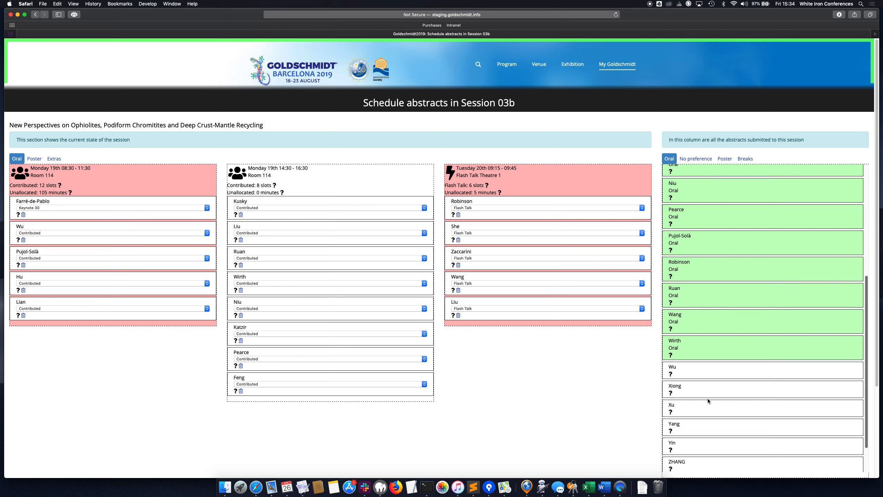
left_click_drag(705, 410, 108, 250)
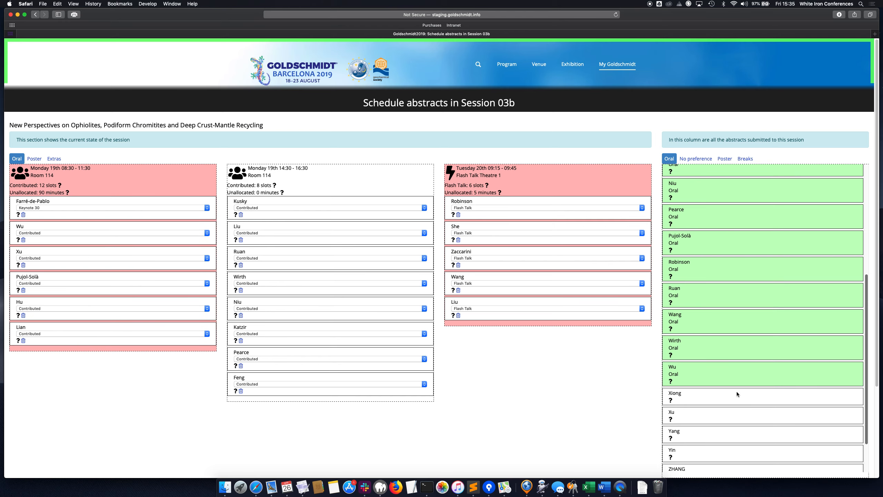
left_click_drag(729, 441, 92, 269)
left_click_drag(777, 398, 147, 280)
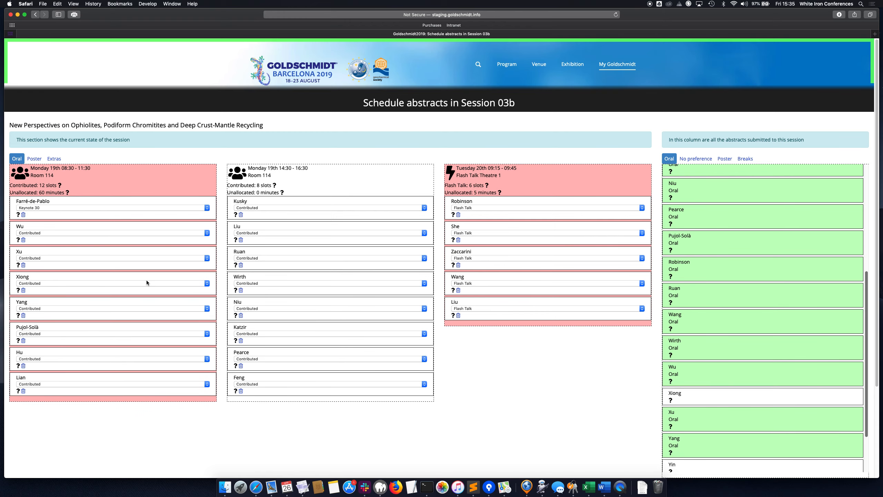
left_click_drag(742, 468, 91, 281)
scroll(863, 303, "down", 2)
scroll(864, 304, "down", 2)
left_click_drag(720, 406, 89, 285)
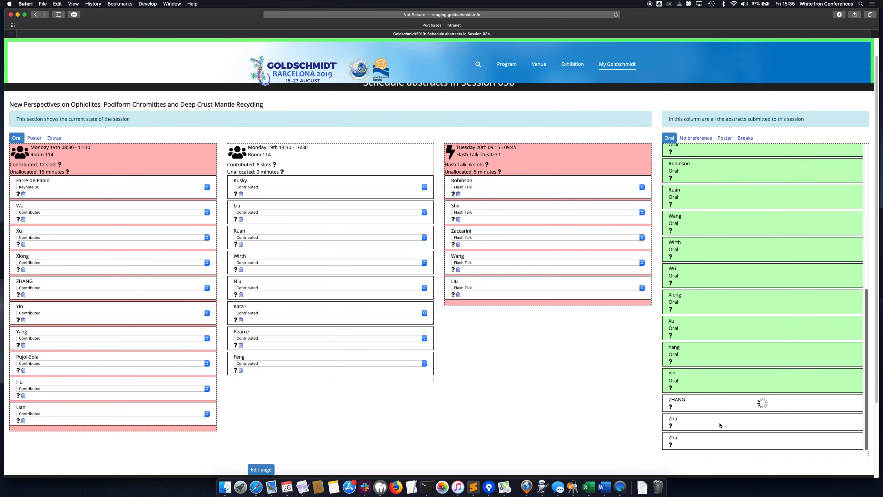
left_click_drag(719, 427, 90, 285)
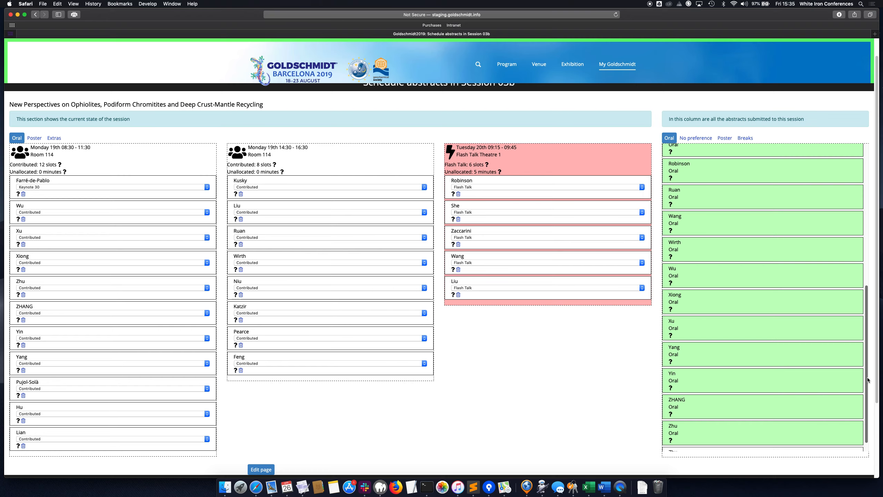
Try the last oral abstract in the Monday 08:30–11:30 period, and place it before the final Tuesday flash talk instead
left_click_drag(868, 382, 867, 415)
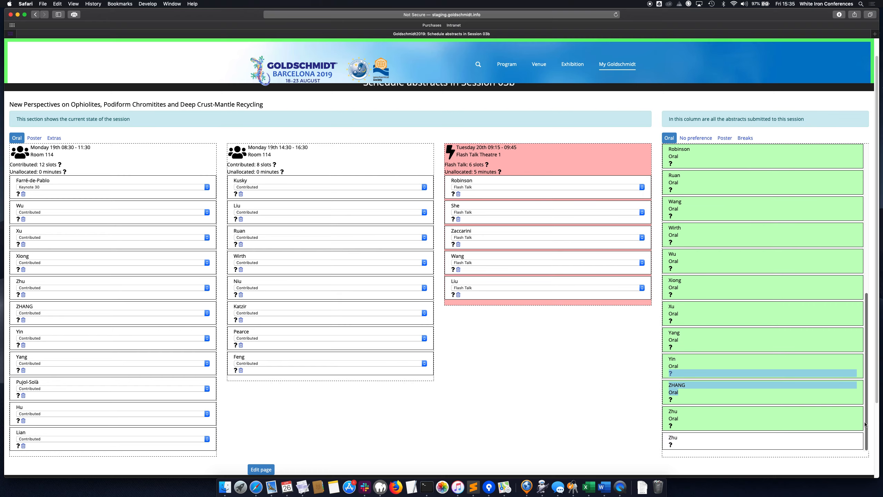
left_click_drag(749, 444, 97, 294)
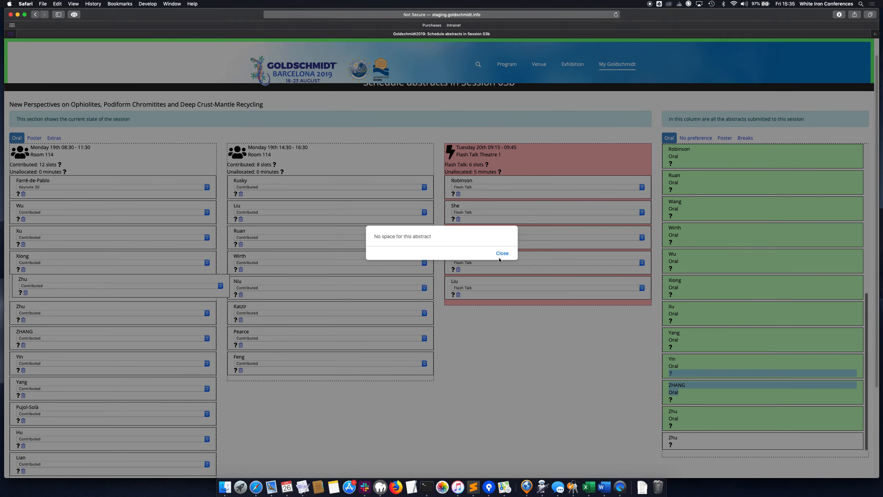
left_click(502, 255)
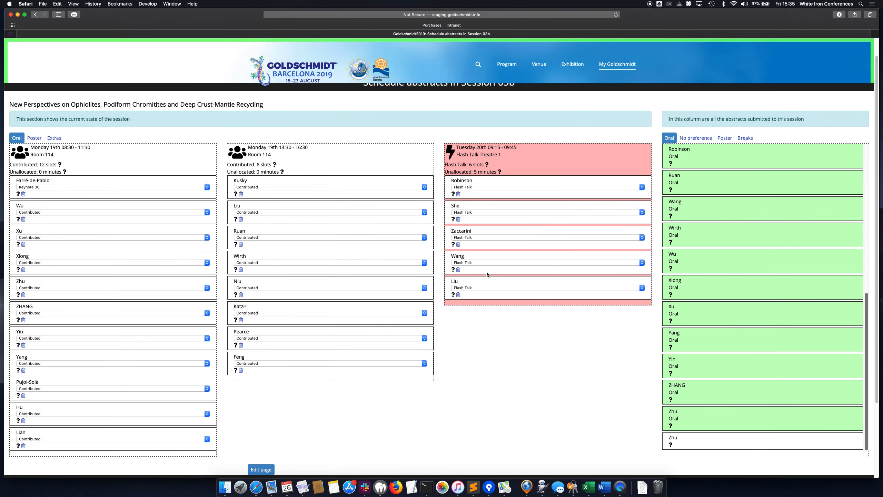
left_click_drag(749, 439, 527, 282)
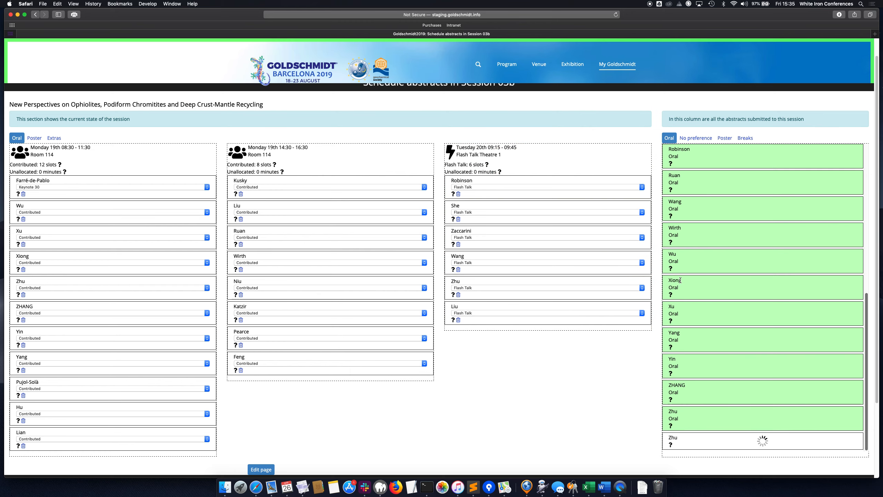
Try to schedule the first poster-preference abstract second in the Tuesday 09:15–09:45 flash talk period
left_click(724, 137)
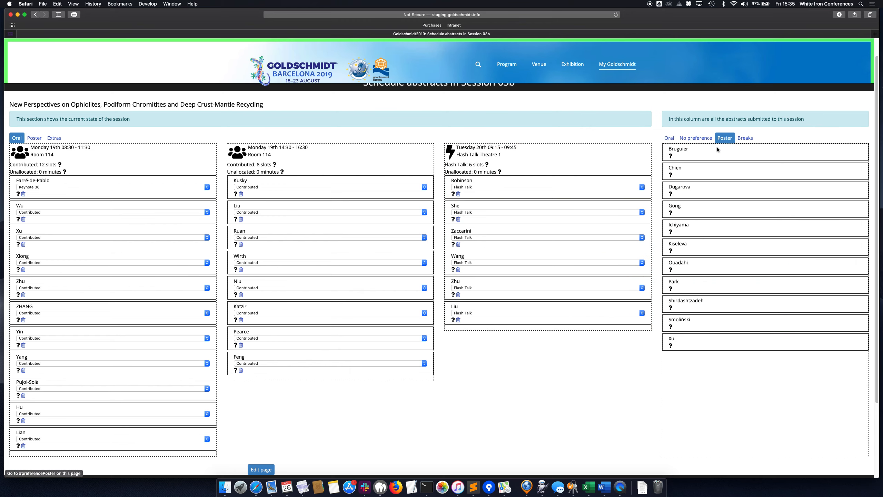
left_click_drag(708, 155, 493, 220)
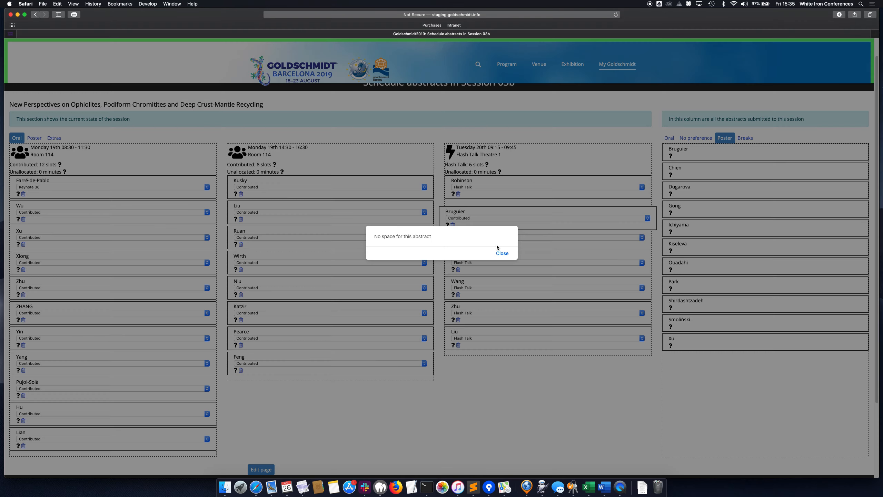
left_click(502, 253)
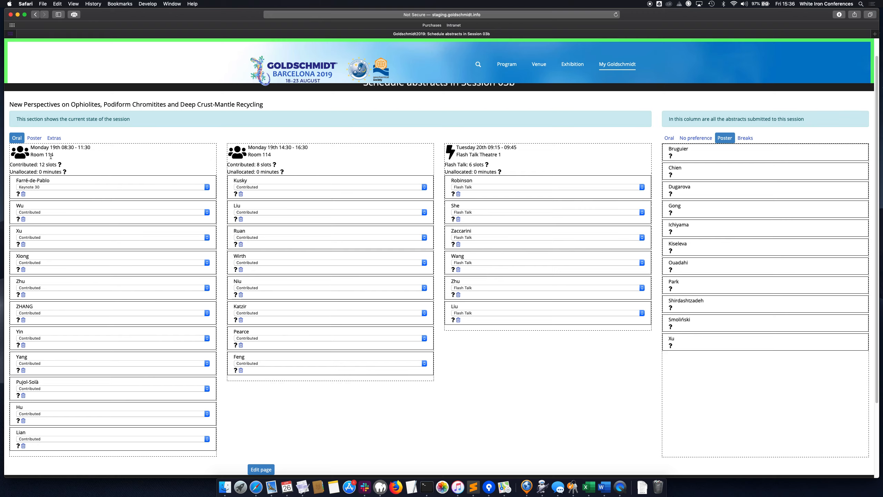
Schedule the first three poster-preference abstracts in the Monday 17:30–19:30 poster period, ordered second, first, third
left_click(34, 139)
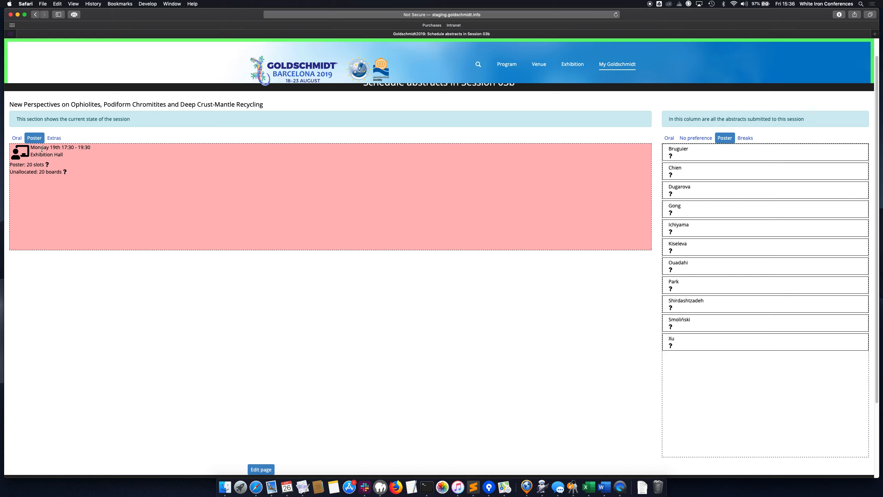
left_click_drag(720, 152, 272, 199)
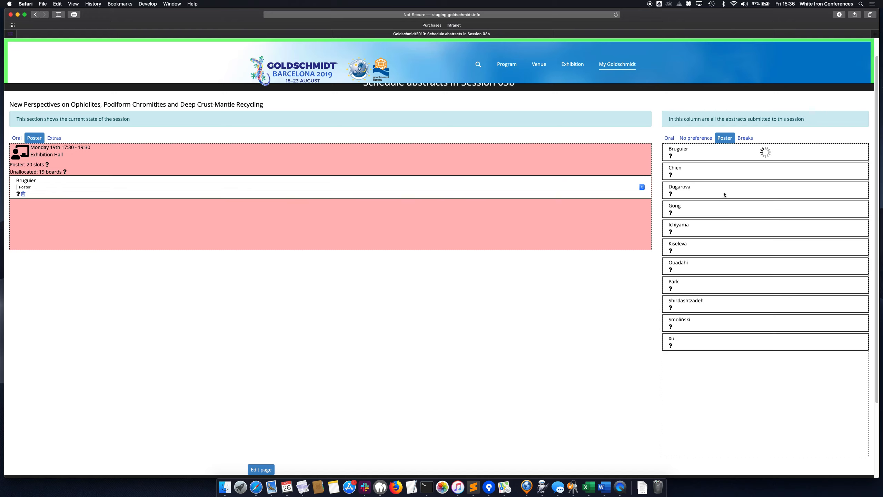
left_click_drag(723, 197, 163, 217)
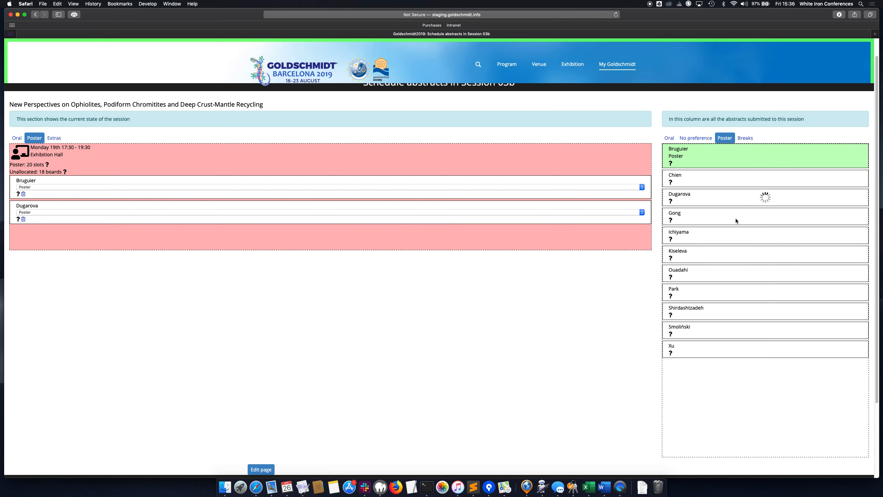
left_click_drag(720, 178, 83, 186)
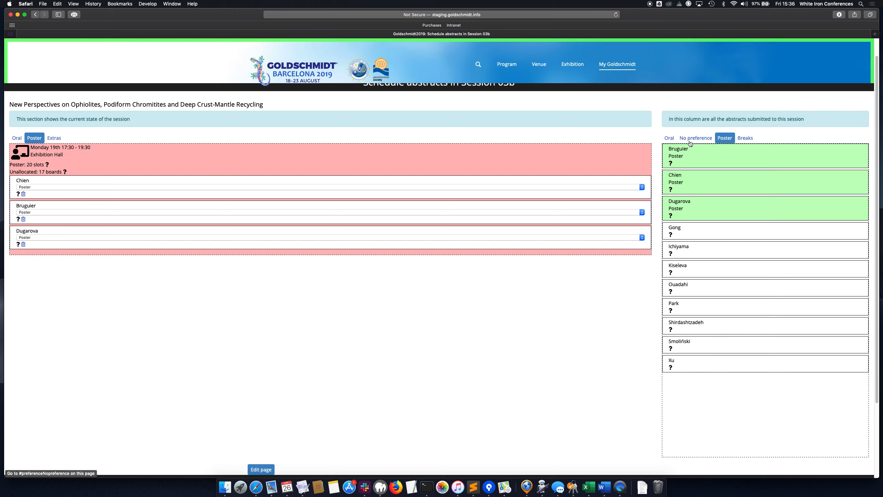
Add the twelfth oral abstract to the top of the Monday 17:30–19:30 poster period, with the fourth poster-preference abstract directly below it
left_click(669, 138)
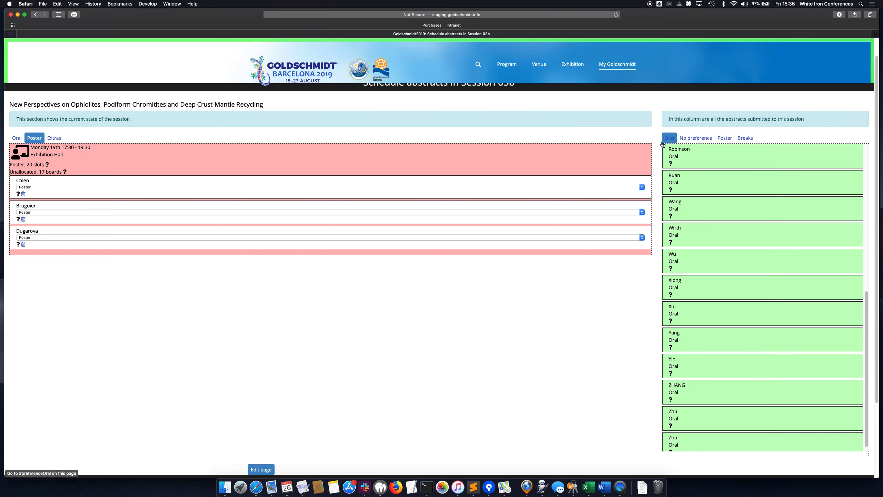
left_click(13, 137)
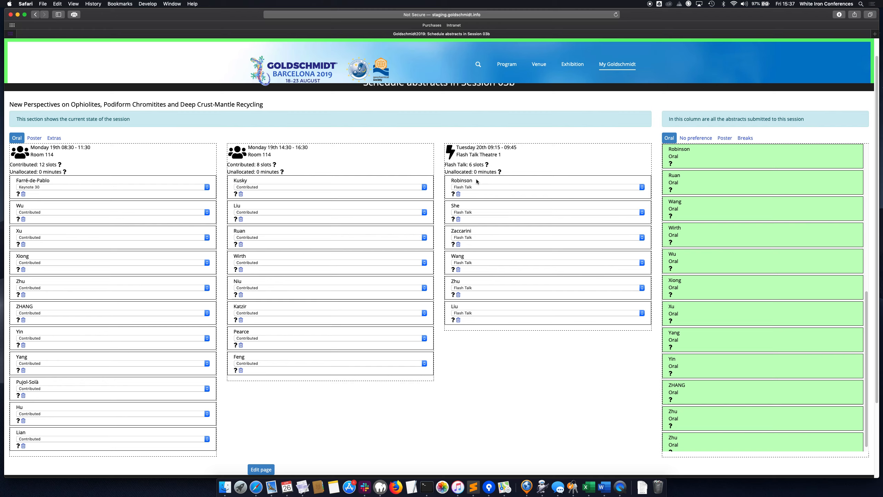
left_click(33, 138)
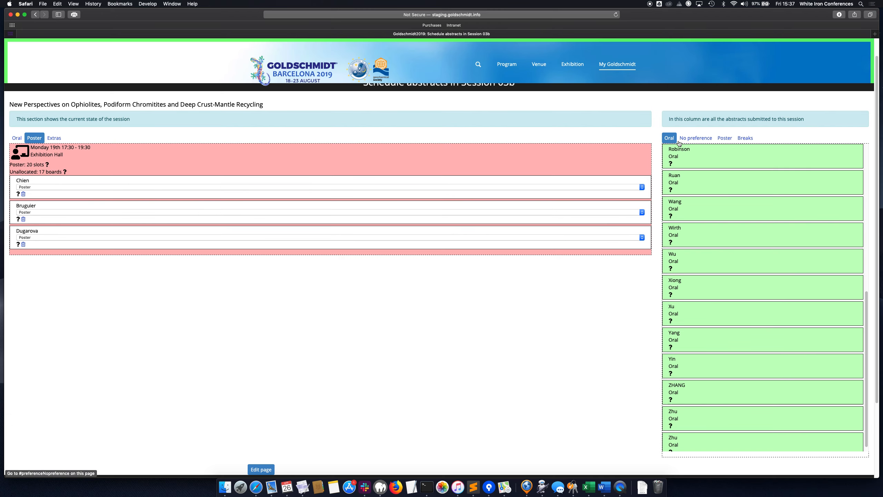
left_click_drag(718, 157, 83, 188)
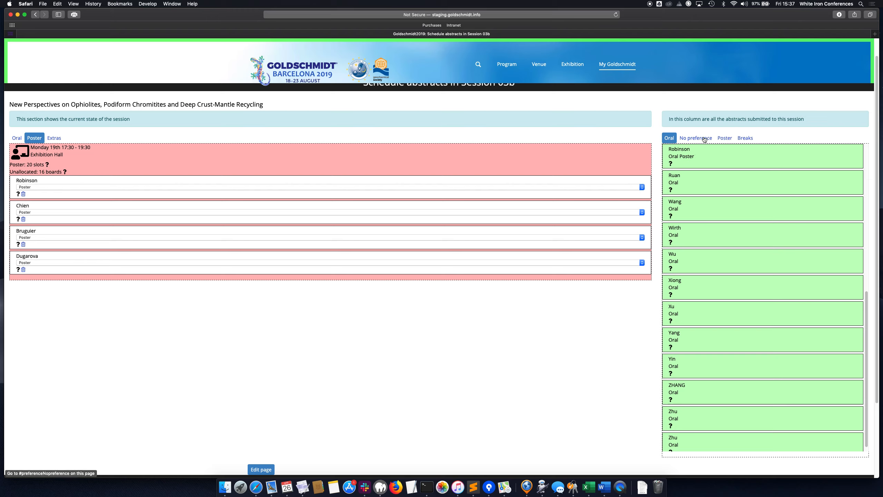
left_click(725, 138)
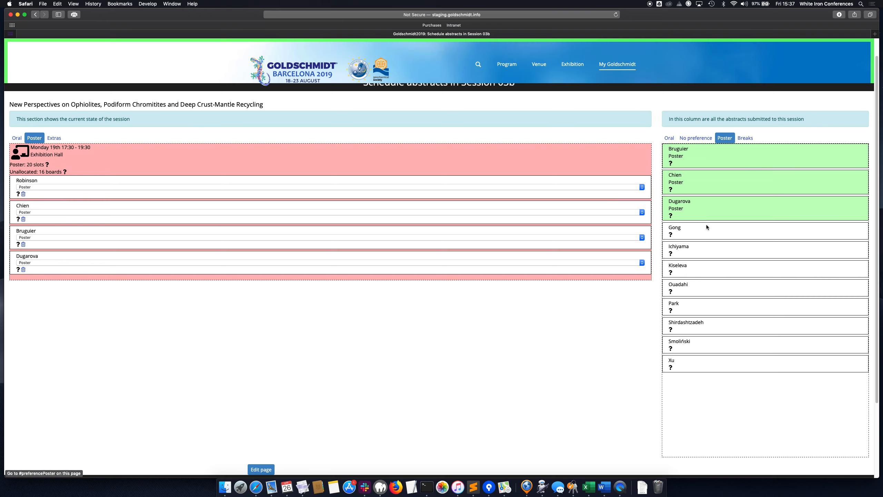
left_click_drag(699, 229, 264, 208)
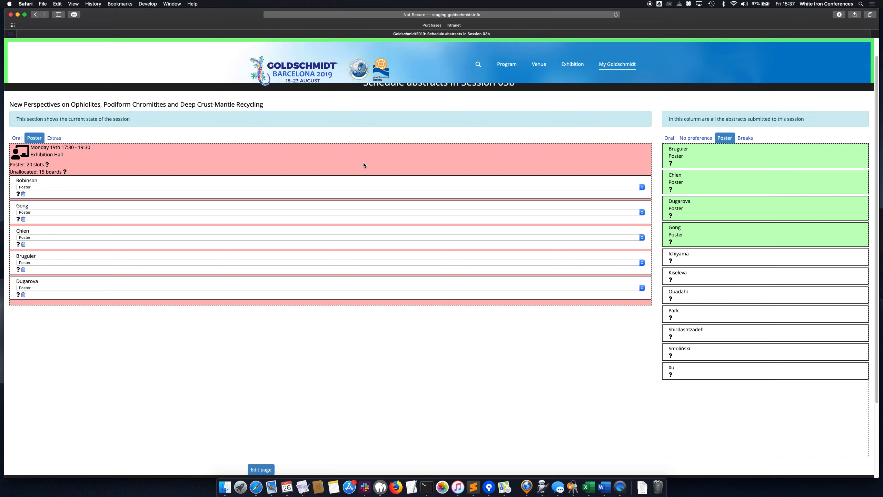
Try rejecting the fifth poster-preference abstract, and remove it from Rejects again
left_click(56, 139)
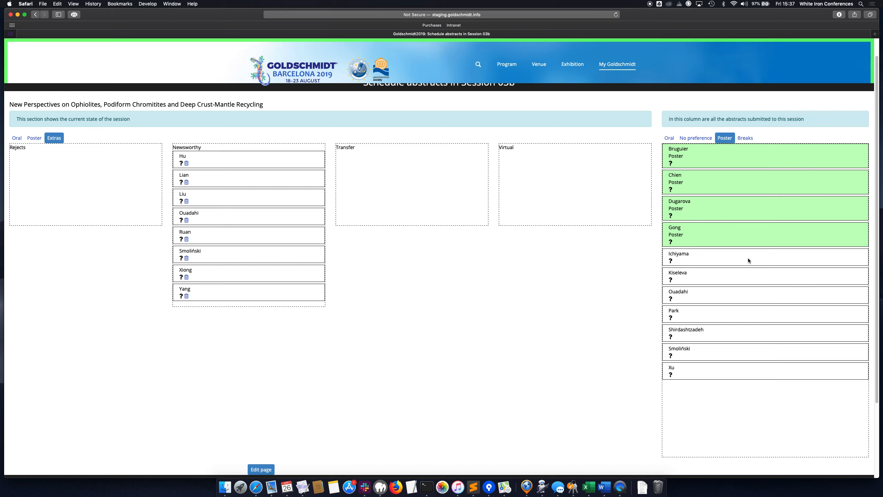
left_click_drag(750, 257, 95, 165)
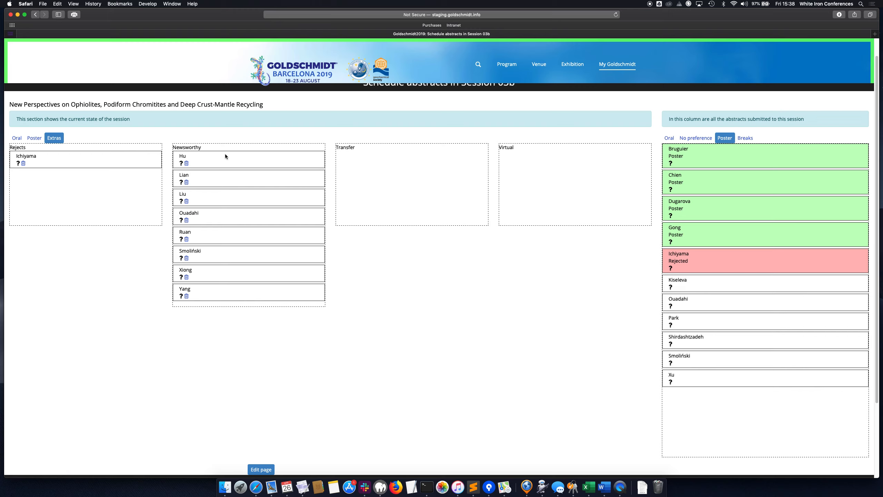
left_click(23, 164)
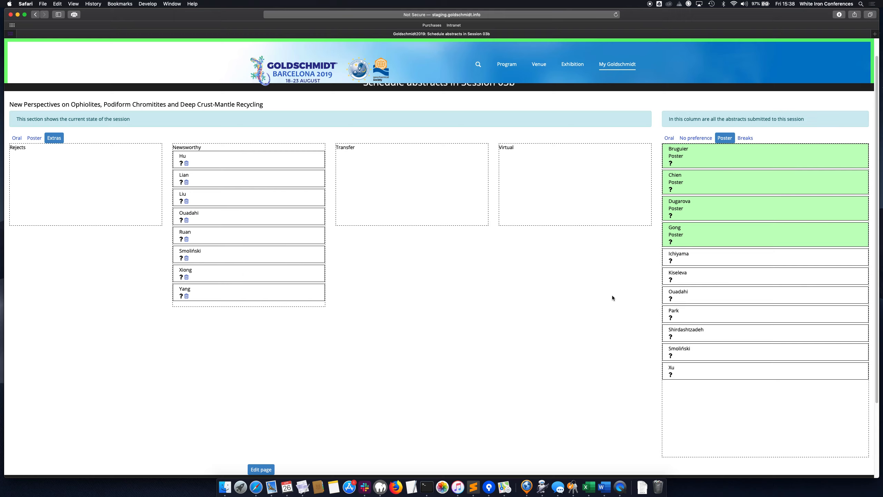
Mark the fifteenth oral abstract as newsworthy, placing it fifth among the Newsworthy abstracts
left_click(671, 139)
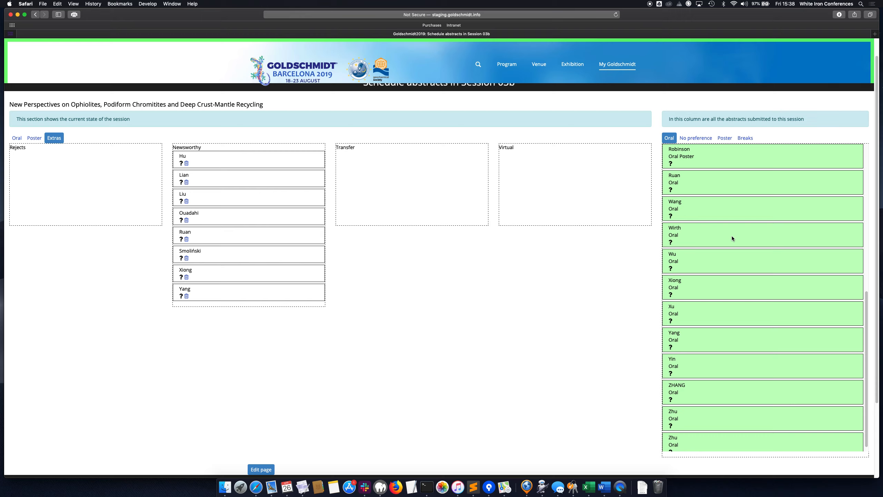
left_click_drag(737, 237, 269, 245)
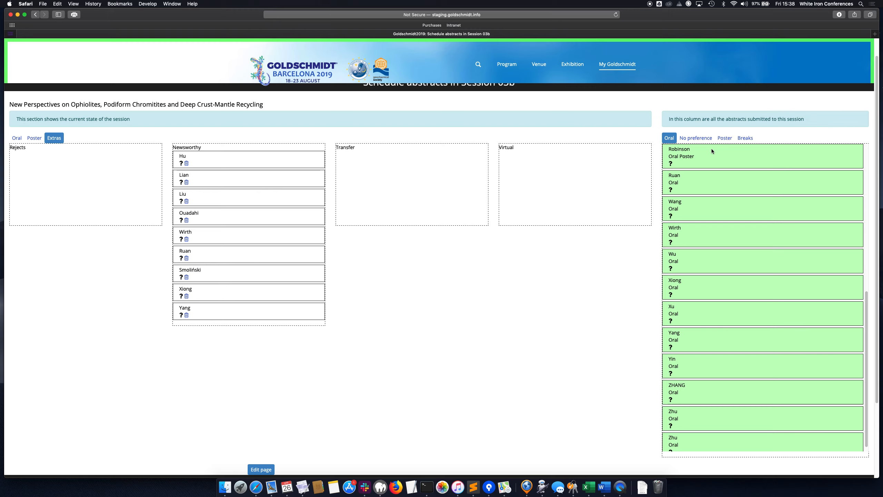
Transfer the fifth poster-preference abstract to session 04l: Calas Session in Geochemistry and Mineralogy
left_click(725, 138)
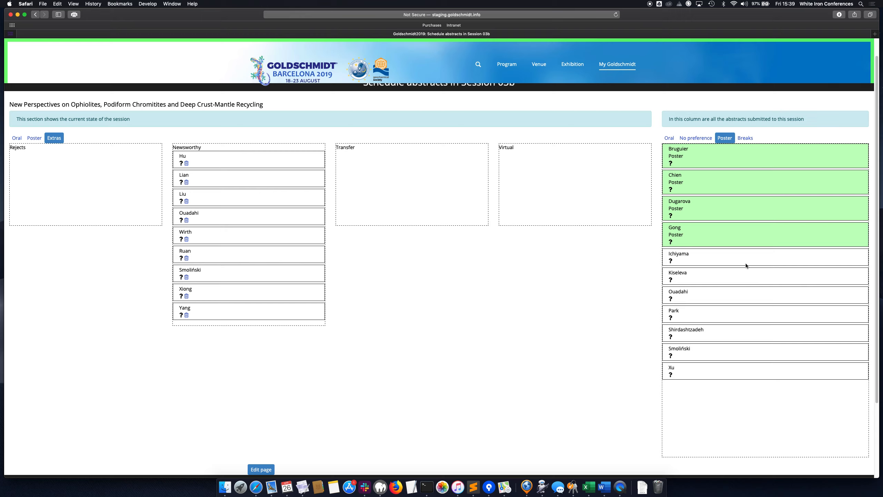
left_click_drag(736, 254, 421, 164)
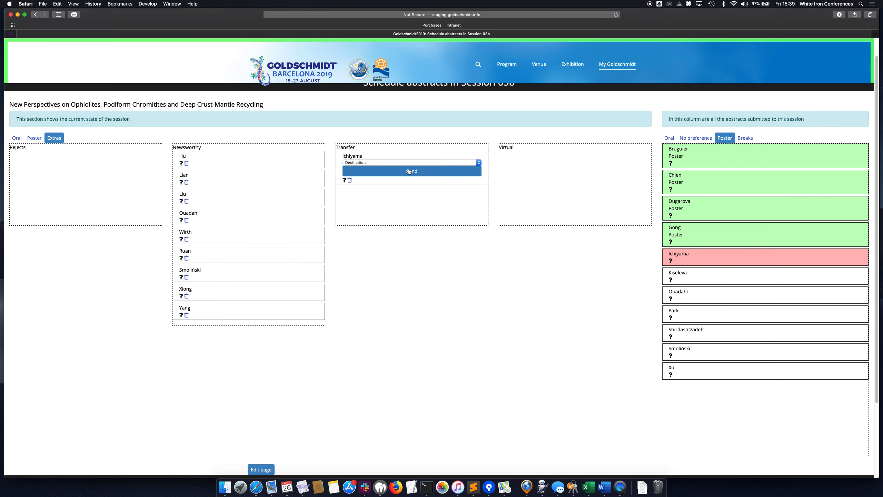
left_click(479, 164)
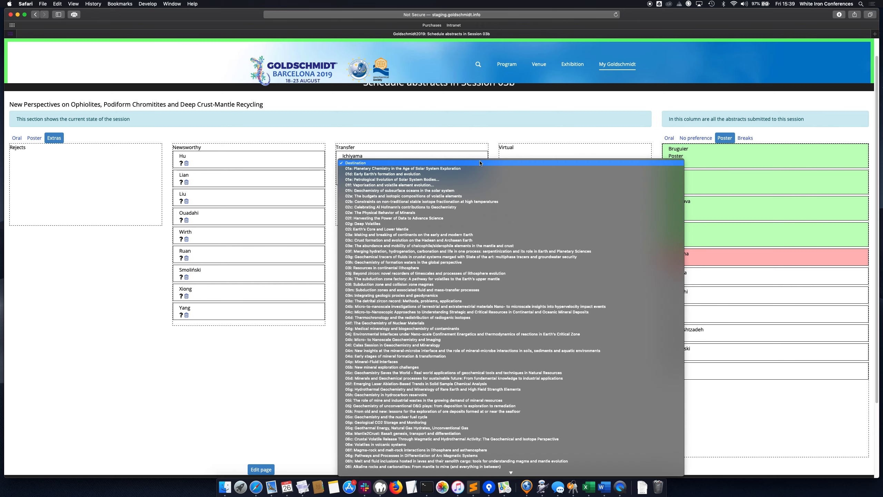
left_click(412, 345)
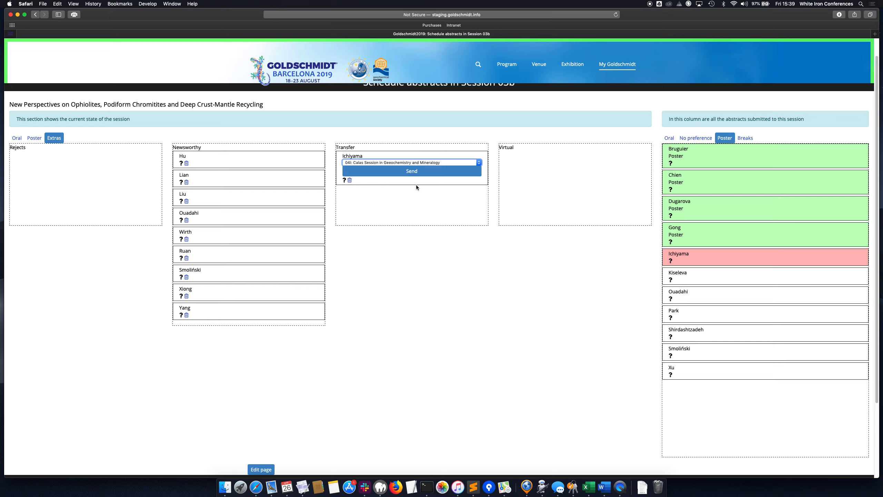
left_click(414, 172)
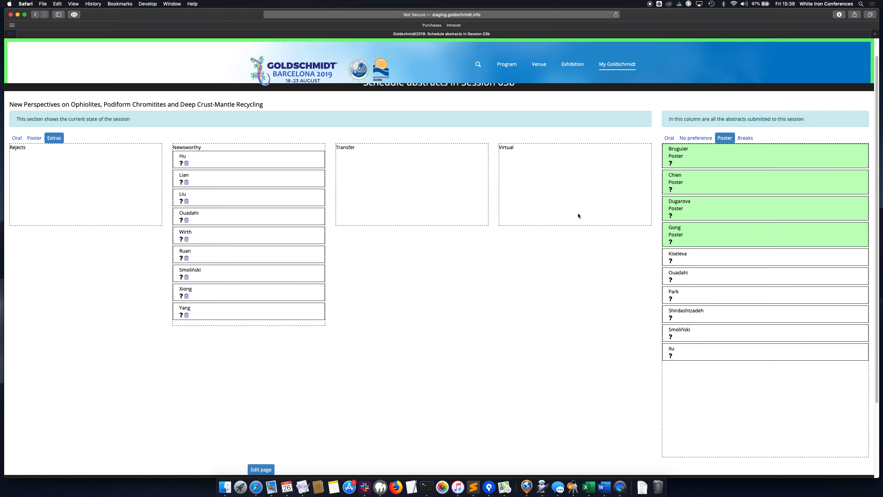
Add the sixth poster-preference abstract to the Virtual group and view its technique choices
left_click_drag(734, 277, 560, 162)
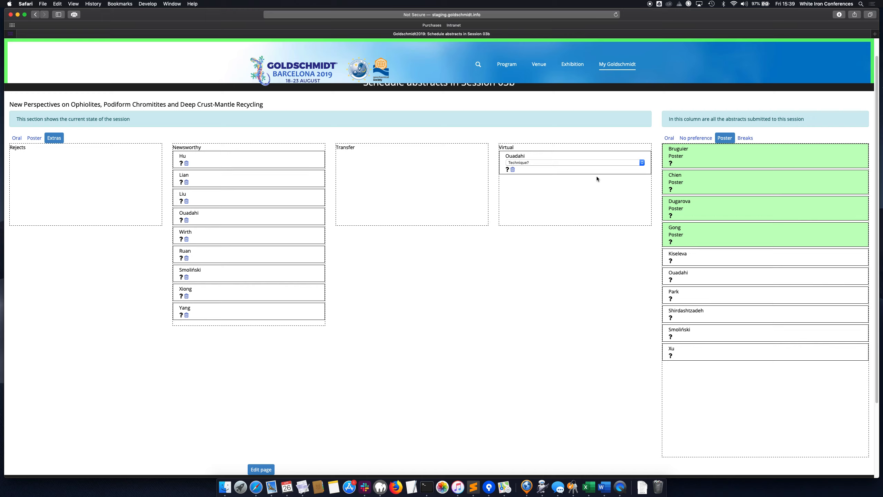
left_click(641, 162)
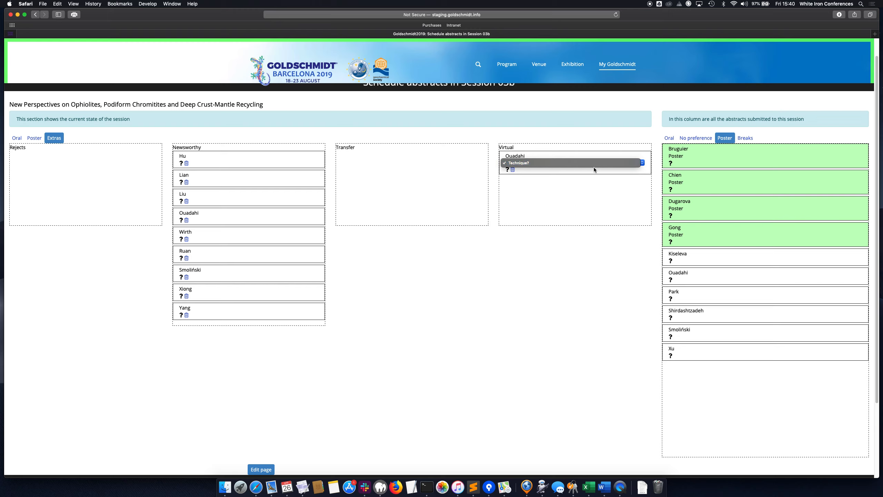
left_click(616, 183)
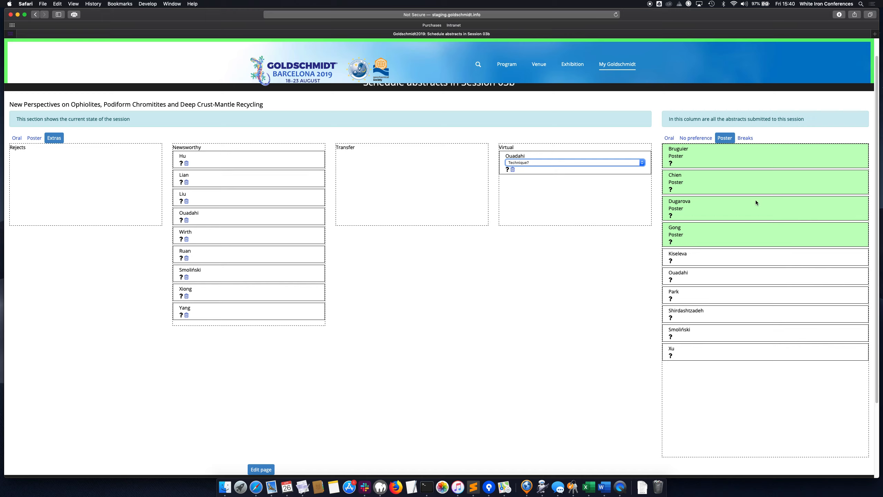
View the scheduling menu for Session 03b and return to the session's abstract schedule
left_click(16, 138)
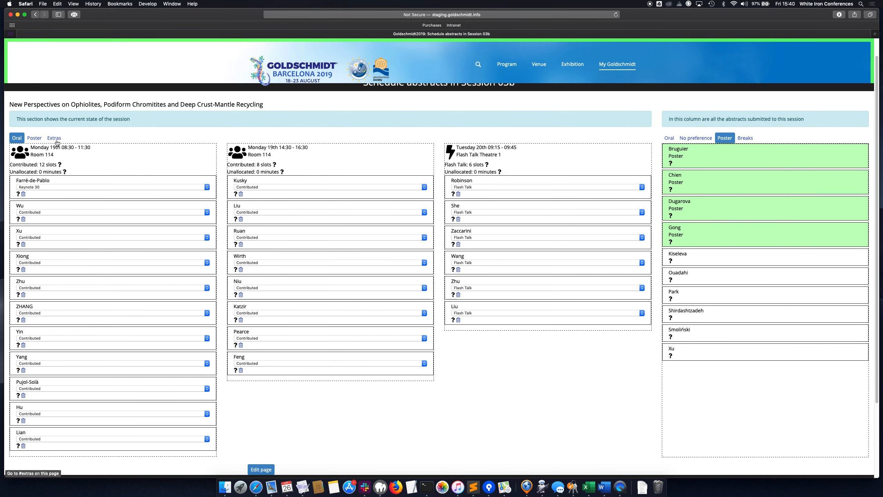
left_click(35, 15)
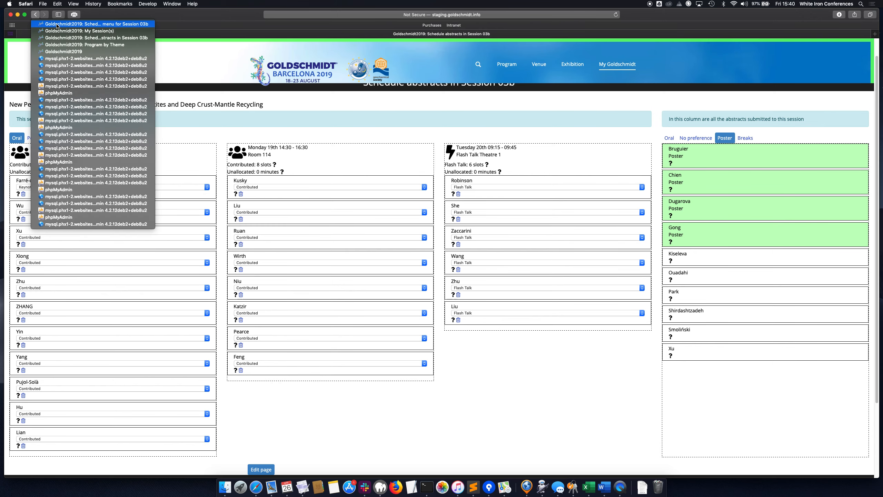
left_click(73, 24)
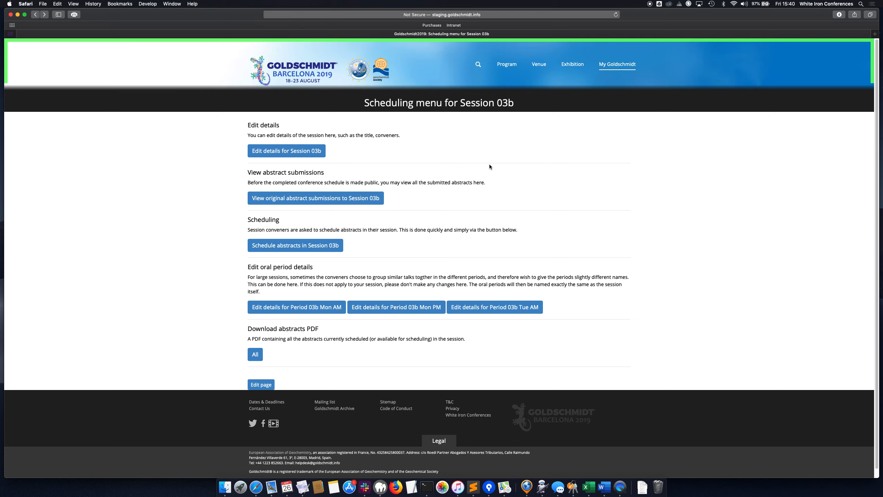
left_click(45, 15)
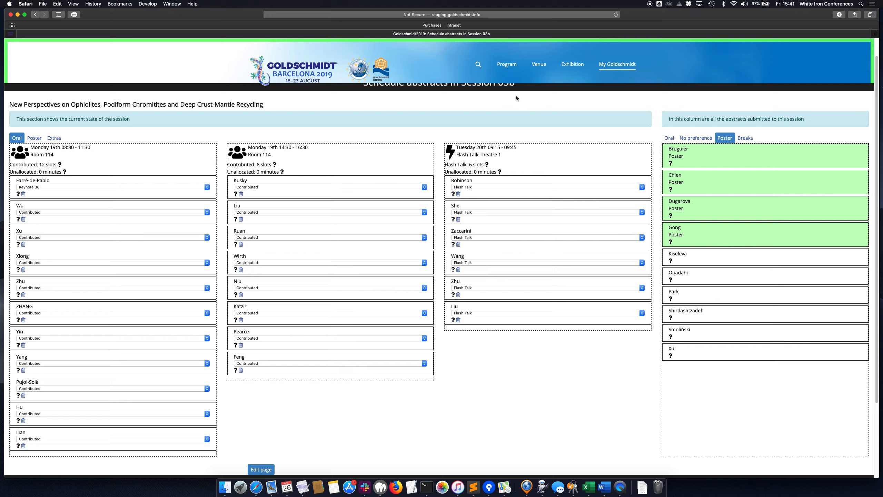
Reload the schedule page and review the session's poster and oral periods
left_click(616, 15)
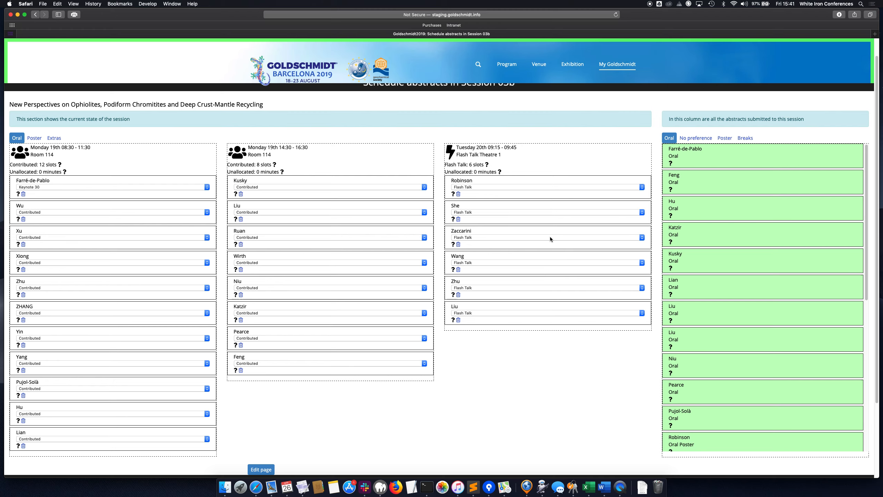
left_click(43, 139)
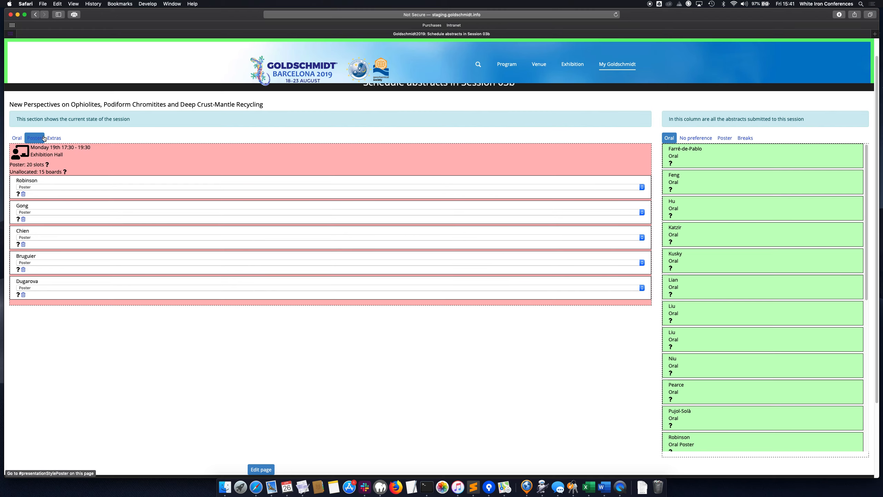
left_click(17, 137)
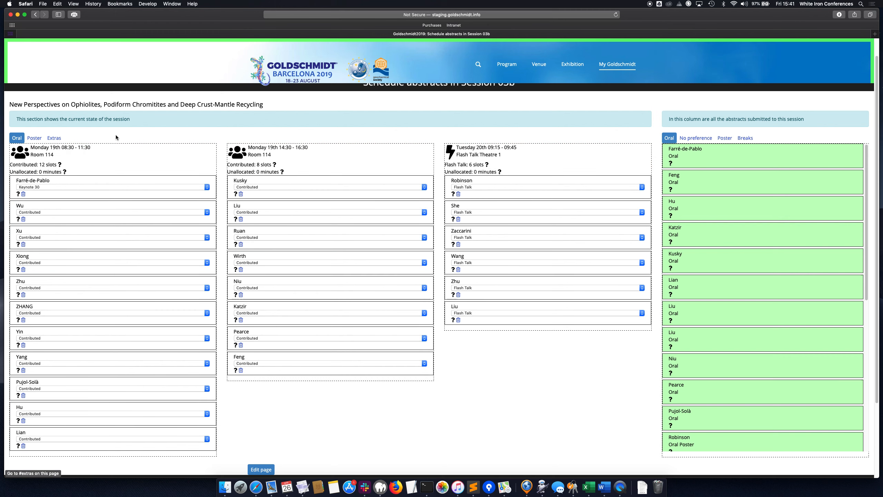